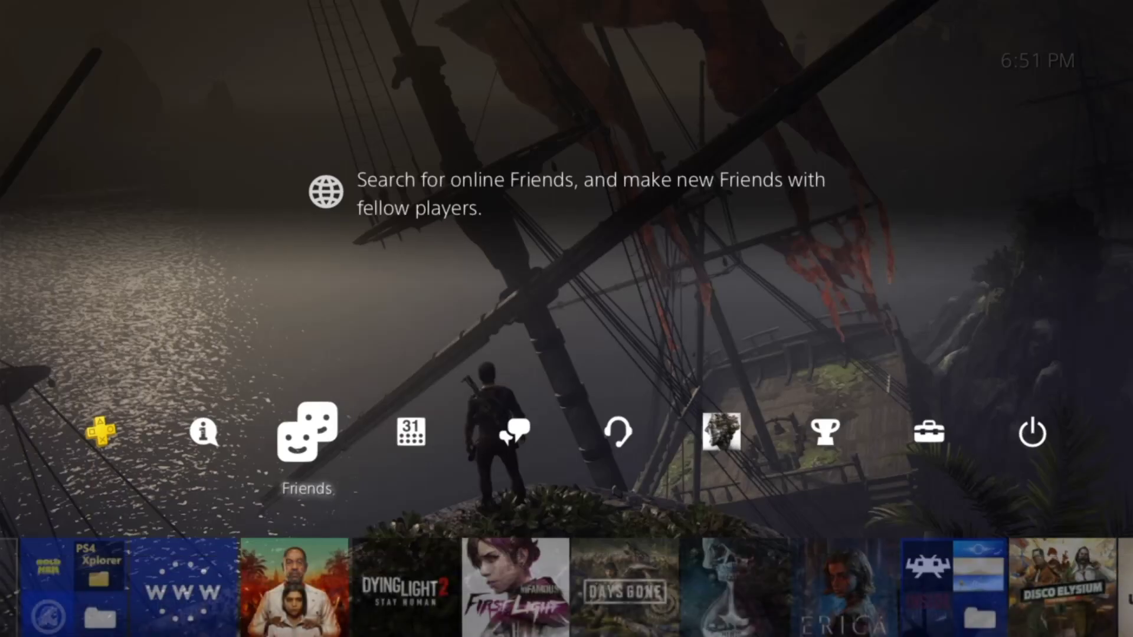
# Open the console's Settings from the home screen's function row
pyautogui.press('Right')
pyautogui.press('Right')
pyautogui.press('Right')
pyautogui.press('Right')
pyautogui.press('Right')
pyautogui.press('Right')
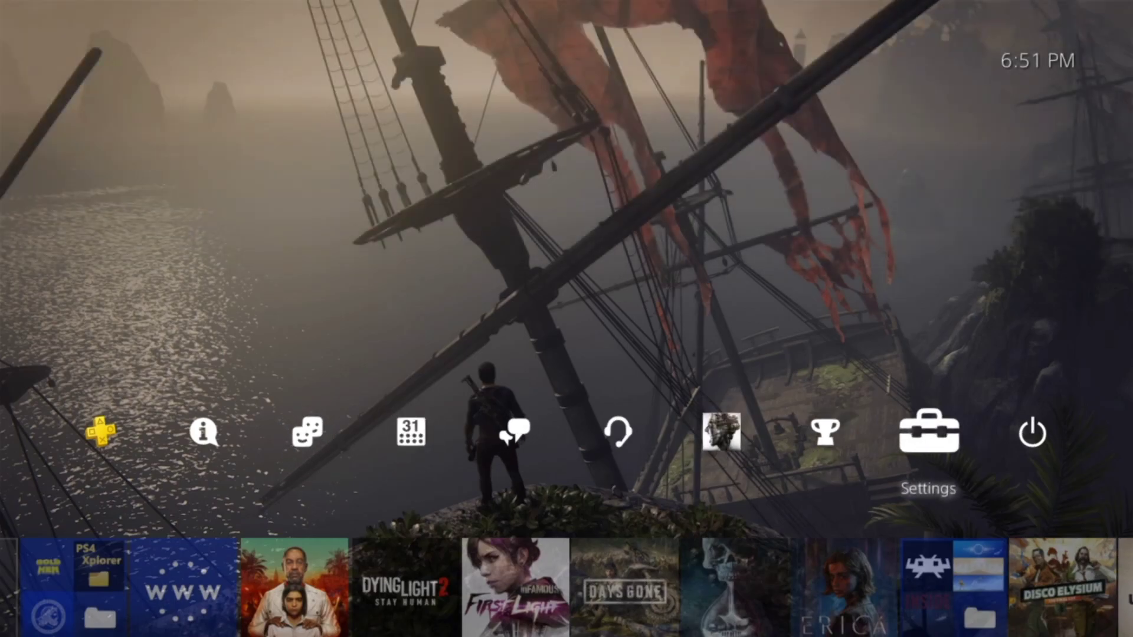
pyautogui.press('Return')
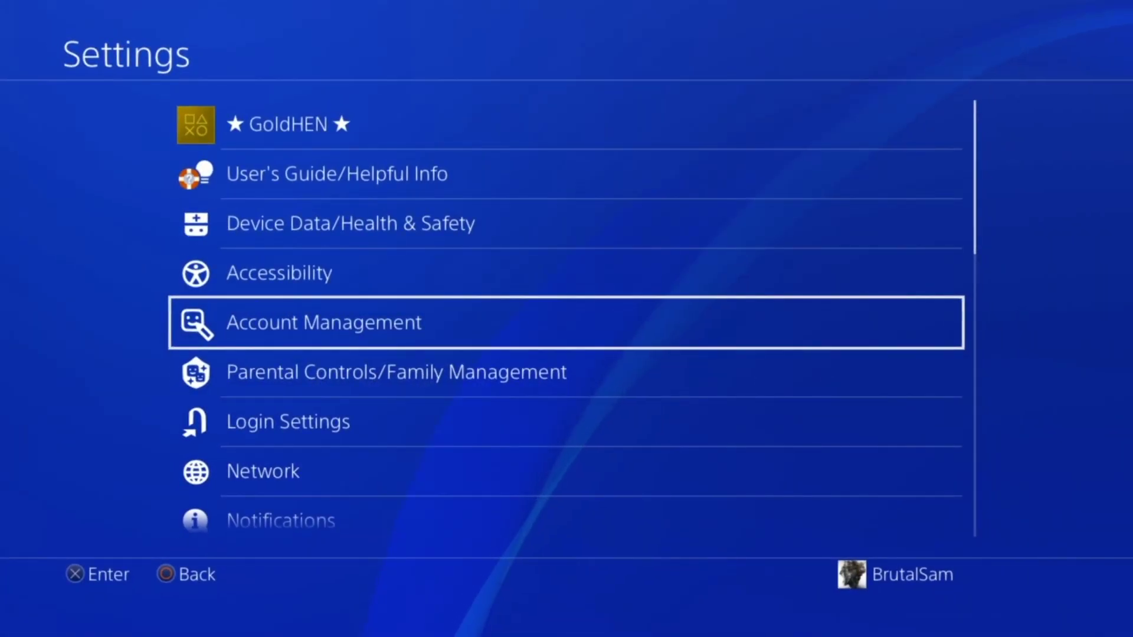
# Open the Automatic Downloads options within the System settings
pyautogui.press('Down')
pyautogui.press('Down')
pyautogui.press('Down')
pyautogui.press('Down')
pyautogui.press('Down')
pyautogui.press('Down')
pyautogui.press('Down')
pyautogui.press('Down')
pyautogui.press('Down')
pyautogui.press('Down')
pyautogui.press('Down')
pyautogui.press('Down')
pyautogui.press('Down')
pyautogui.press('Down')
pyautogui.press('Down')
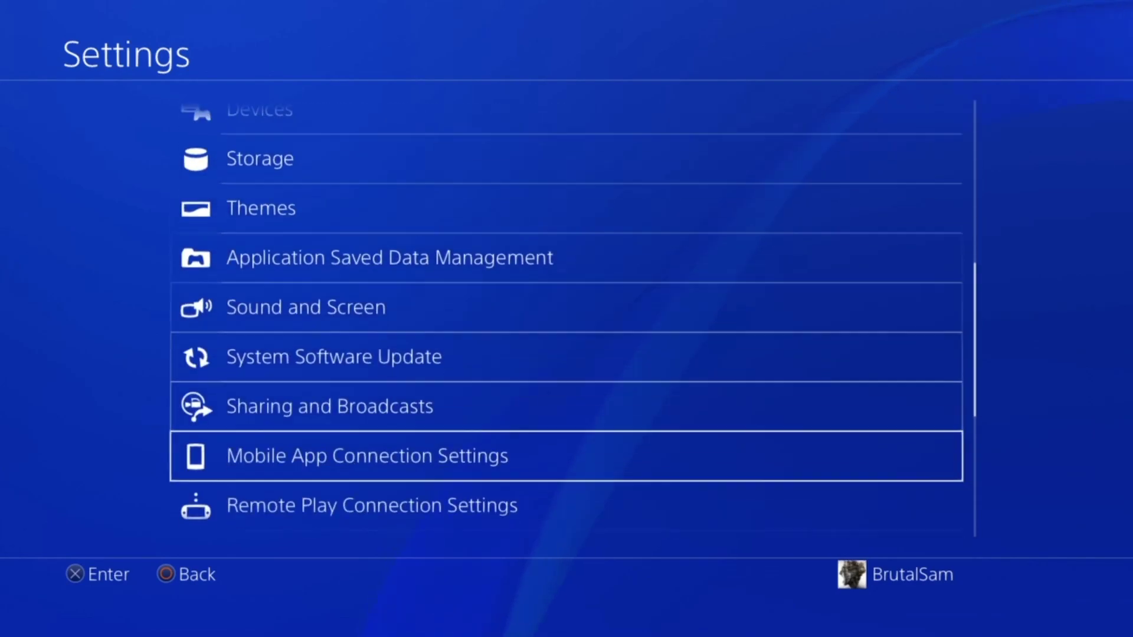
pyautogui.press('Down')
pyautogui.press('Down')
pyautogui.press('Down')
pyautogui.press('Down')
pyautogui.press('Down')
pyautogui.press('Up')
pyautogui.press('Up')
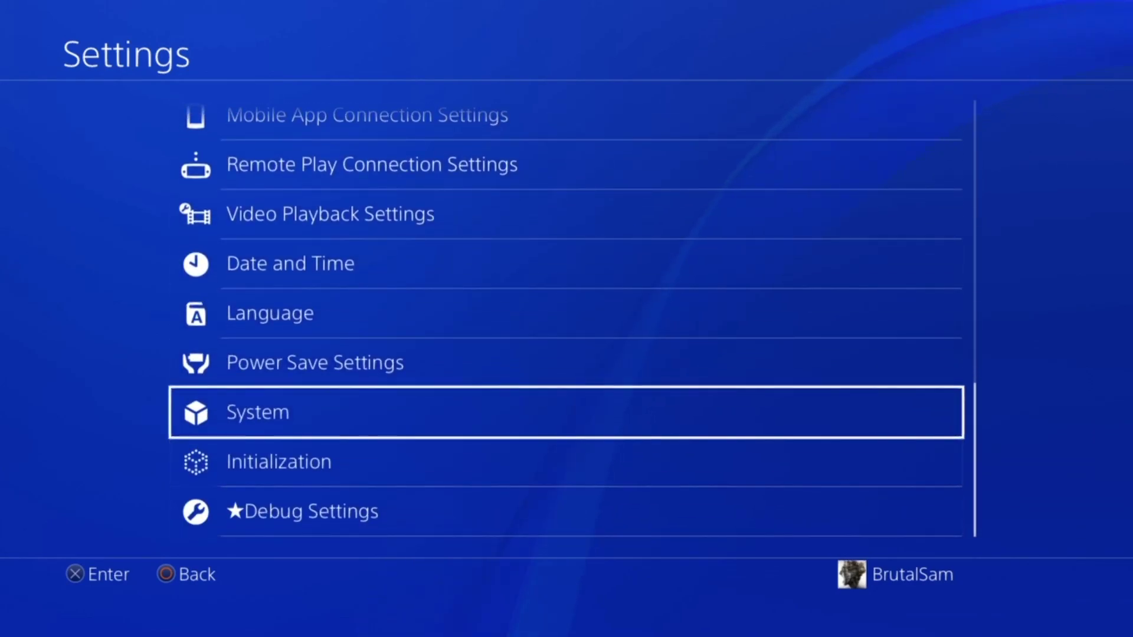
pyautogui.press('Return')
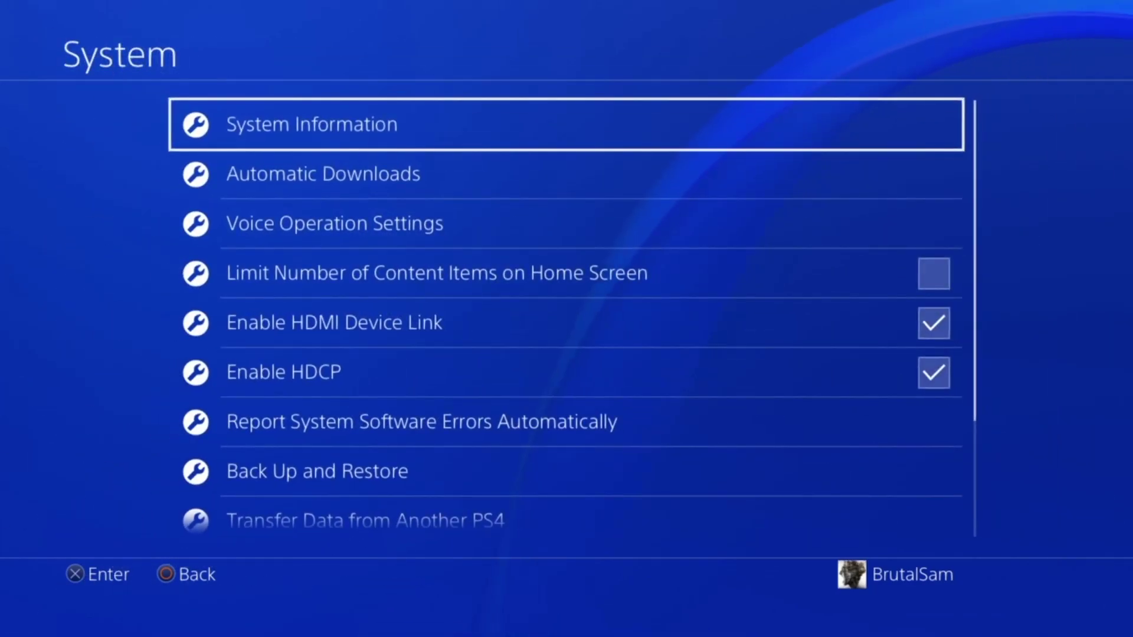
pyautogui.press('Down')
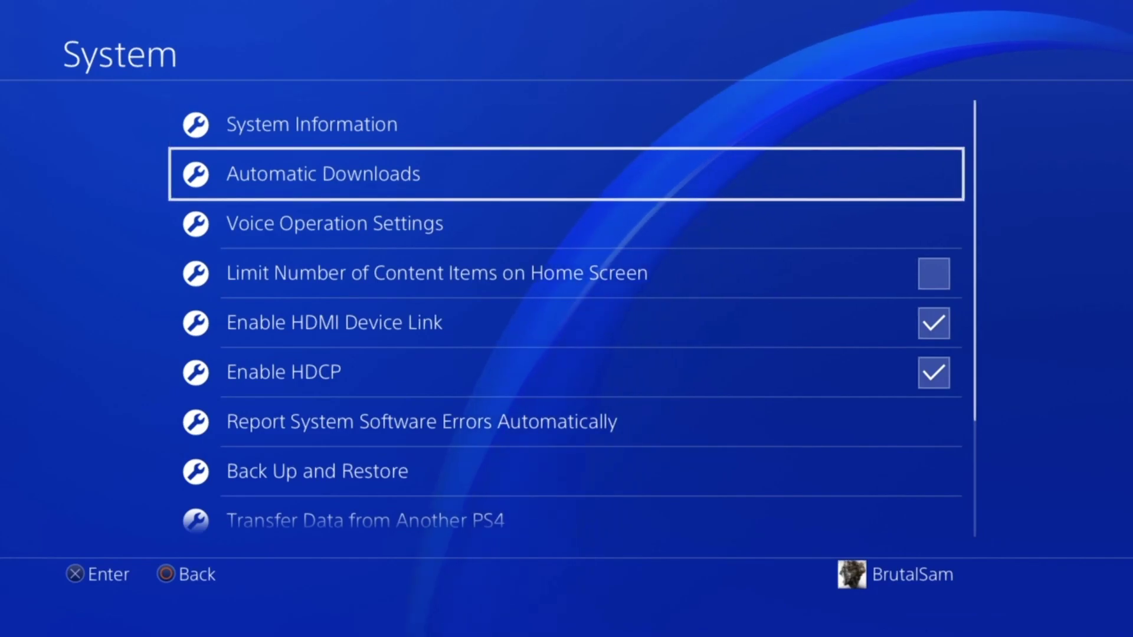
pyautogui.press('Return')
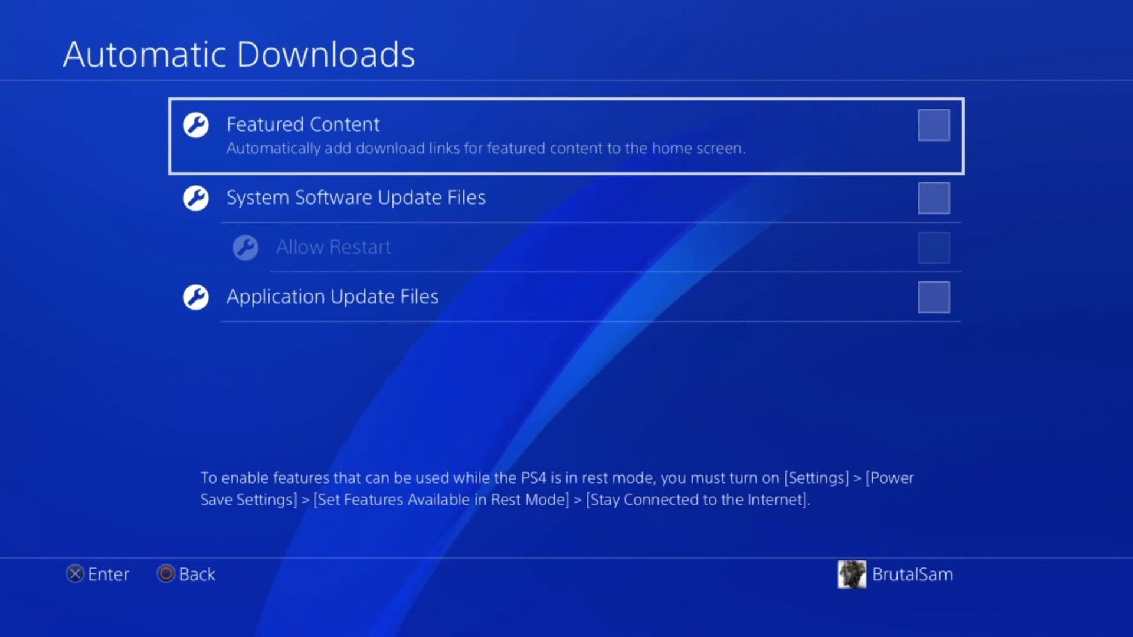
# Check whether featured content, system software and application update files are set to download automatically, then return to the Settings list
pyautogui.press('Down')
pyautogui.press('Down')
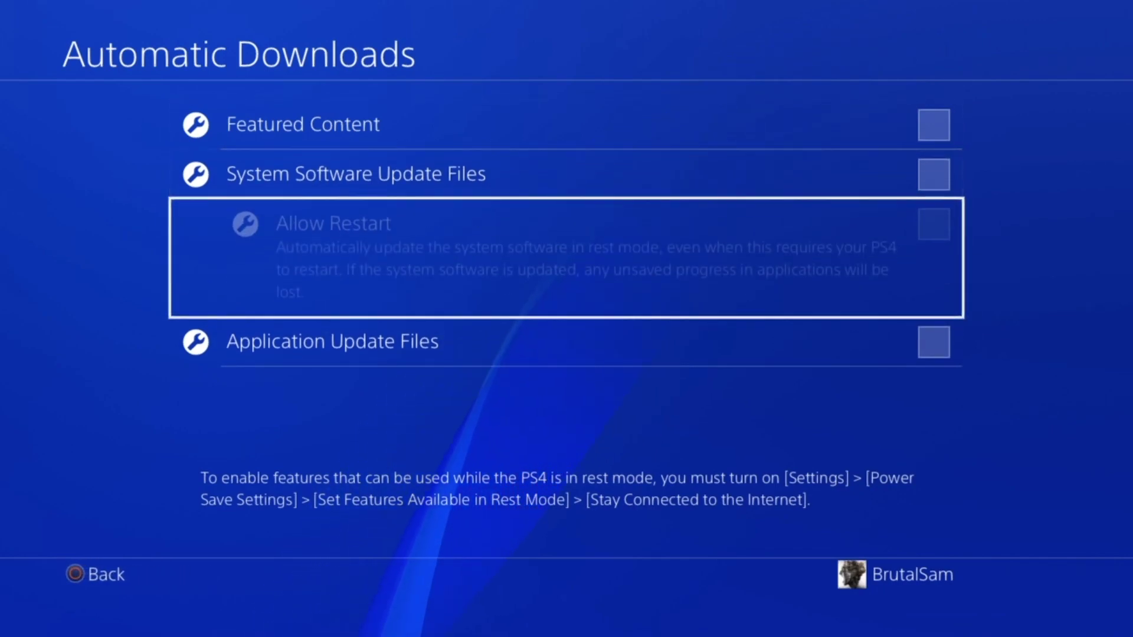
pyautogui.press('Down')
pyautogui.press('Up')
pyautogui.press('Up')
pyautogui.press('Up')
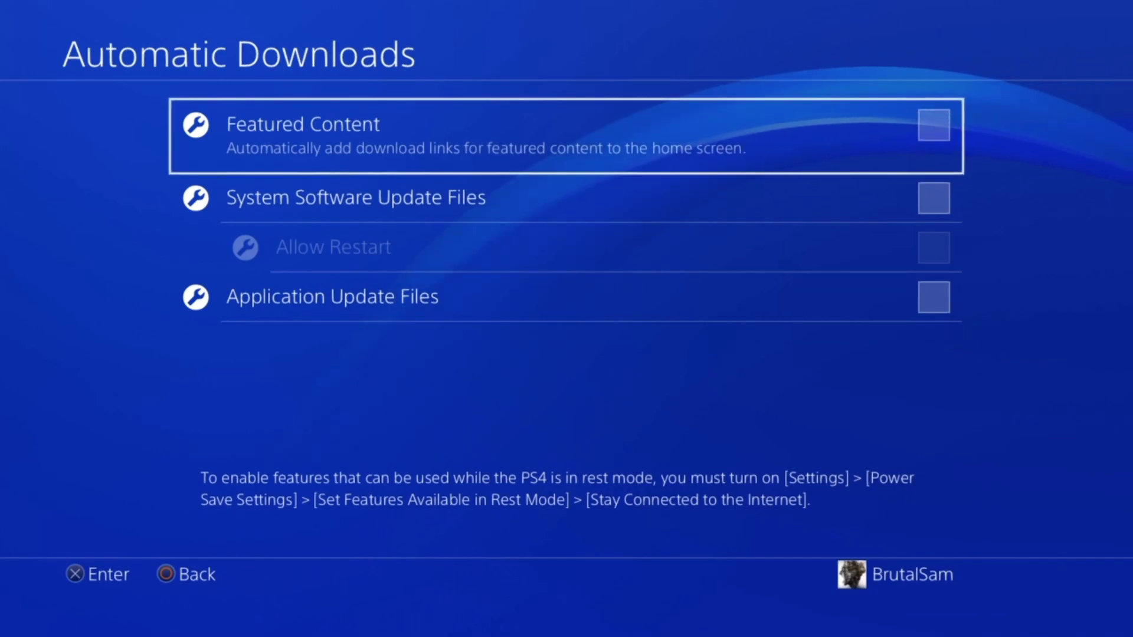
pyautogui.press('Escape')
pyautogui.press('Escape')
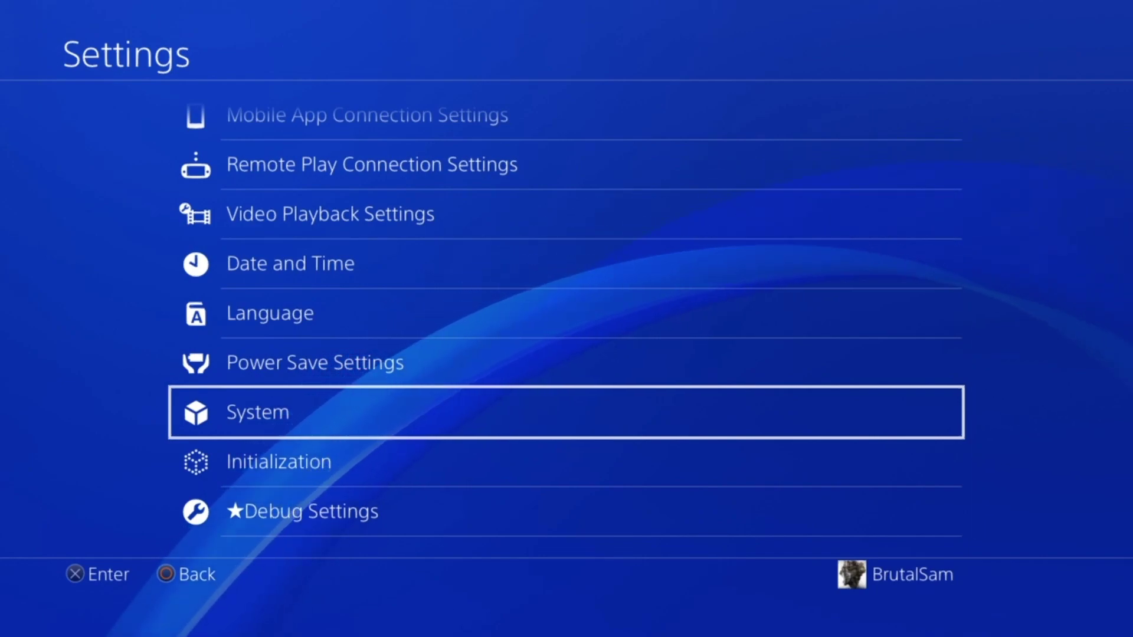
# Open the Network settings from the main Settings list
pyautogui.press('Up')
pyautogui.press('Up')
pyautogui.press('Up')
pyautogui.press('Up')
pyautogui.press('Up')
pyautogui.press('Up')
pyautogui.press('Up')
pyautogui.press('Up')
pyautogui.press('Up')
pyautogui.press('Up')
pyautogui.press('Up')
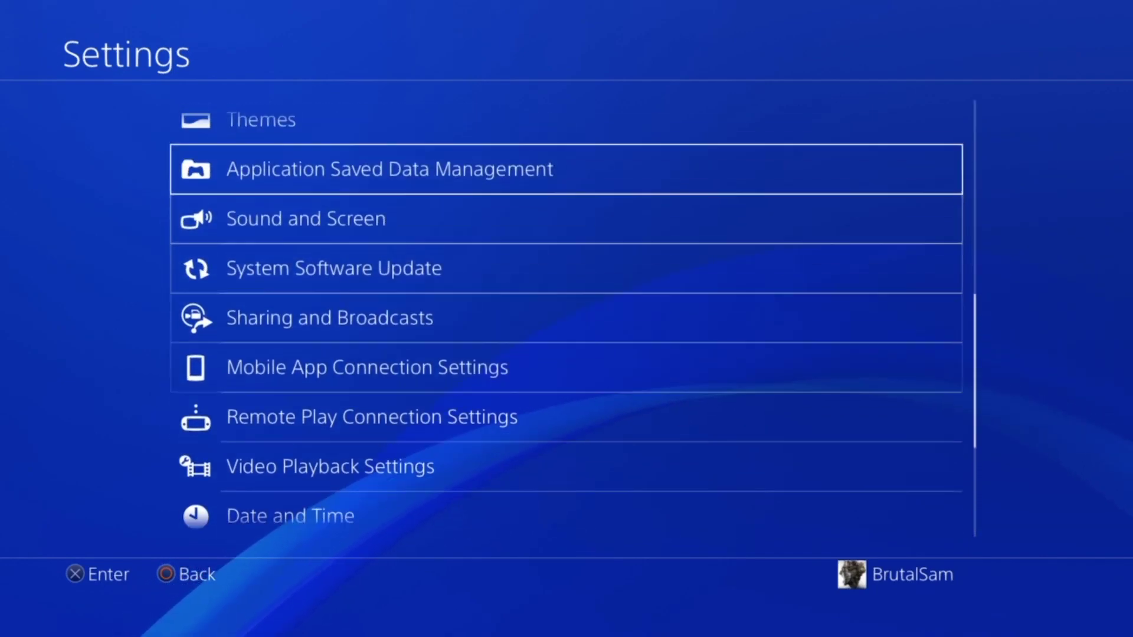
pyautogui.press('Up')
pyautogui.press('Up')
pyautogui.press('Up')
pyautogui.press('Up')
pyautogui.press('Up')
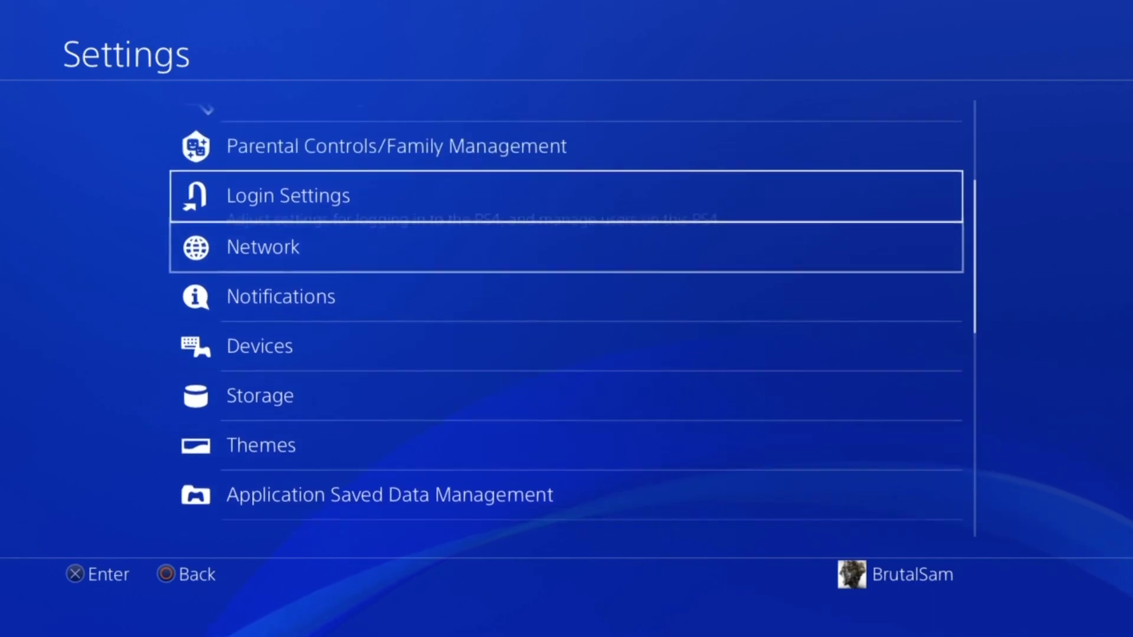
pyautogui.press('Down')
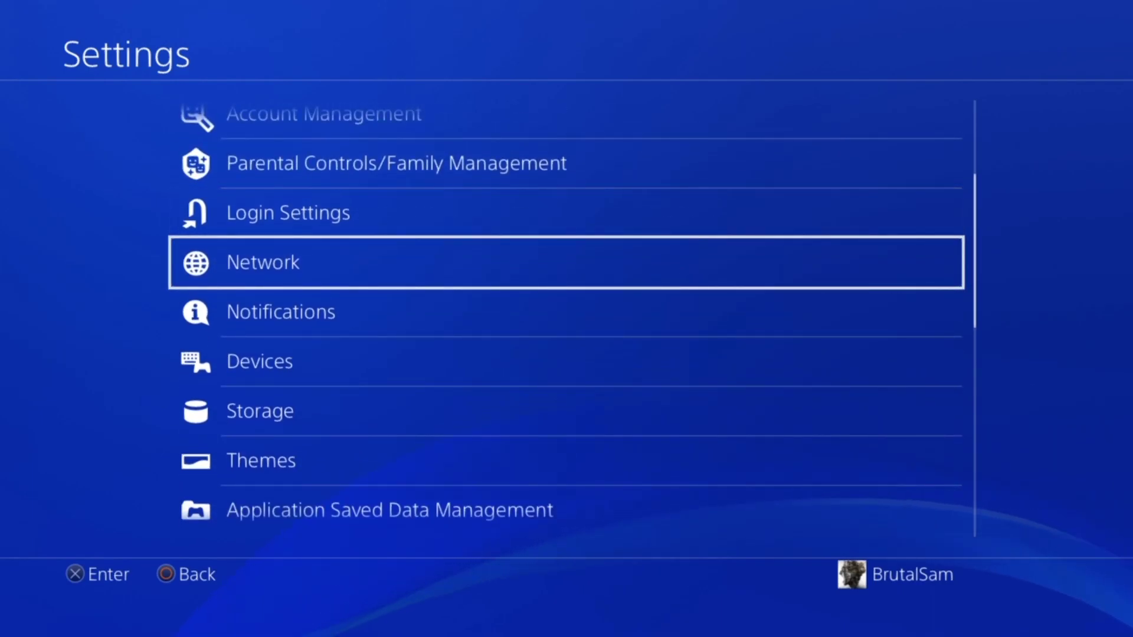
pyautogui.press('Return')
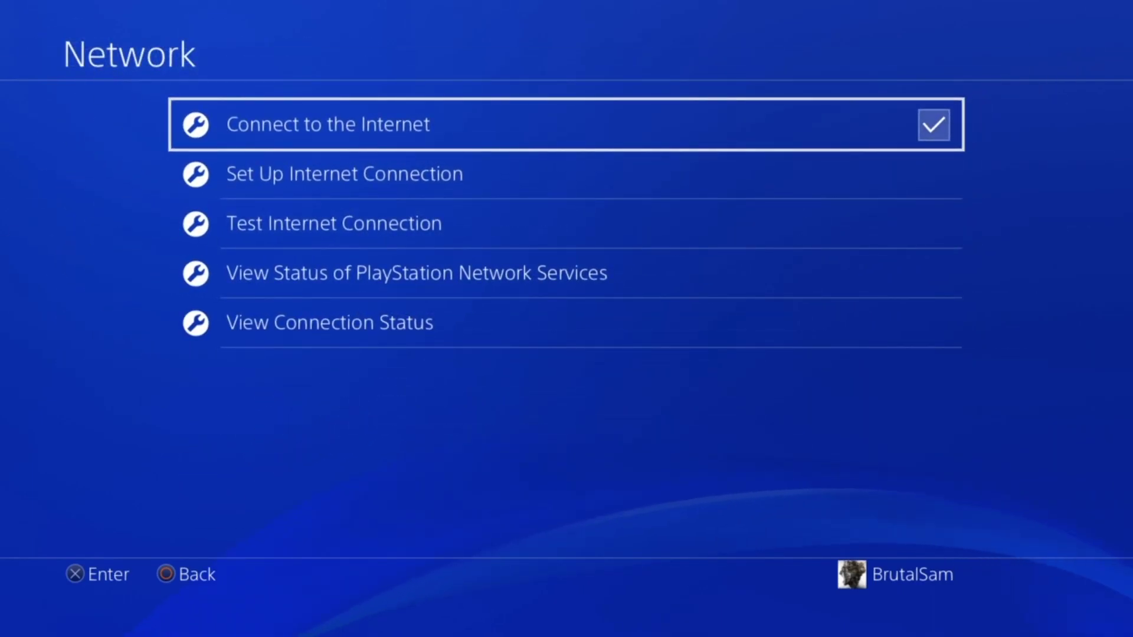
# Review the internet connection setup, including its IP address, subnet mask, gateway and primary and secondary DNS entries
pyautogui.press('Down')
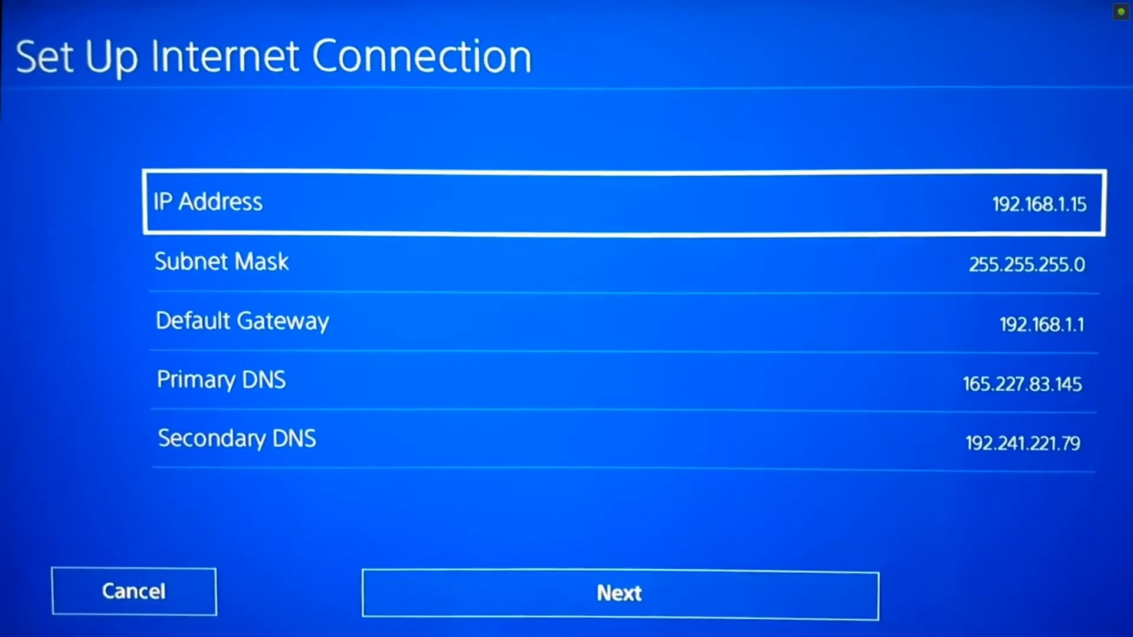
pyautogui.press('Down')
pyautogui.press('Down')
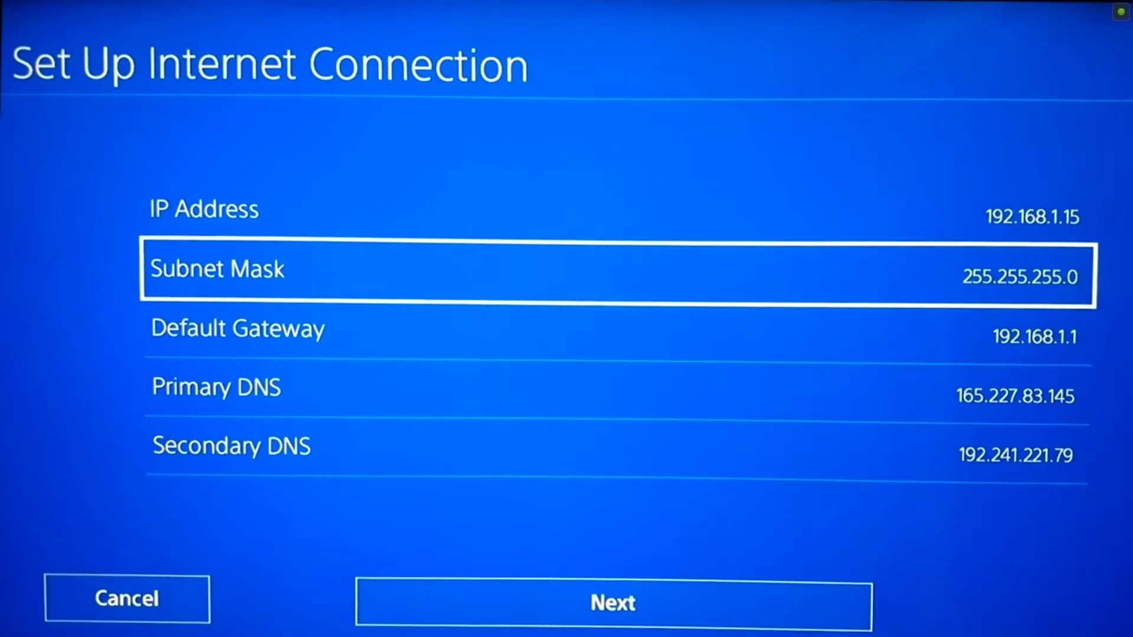
pyautogui.press('Down')
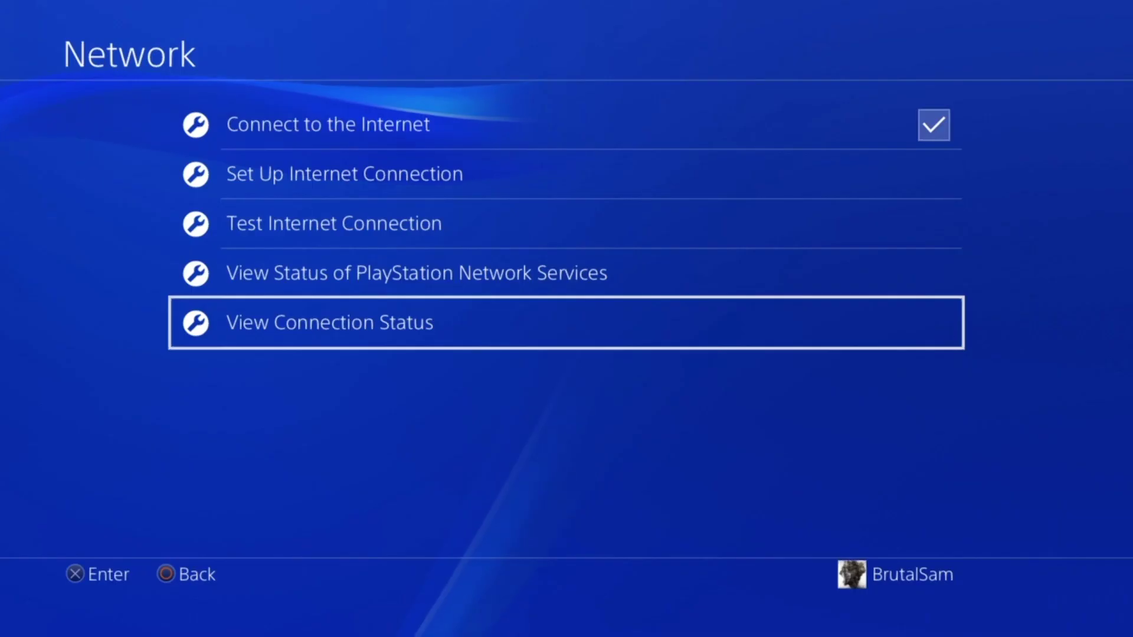
# Leave the Network settings, load the Exploit Host page through User's Guide/Helpful Info and dismiss its welcome message
pyautogui.press('Escape')
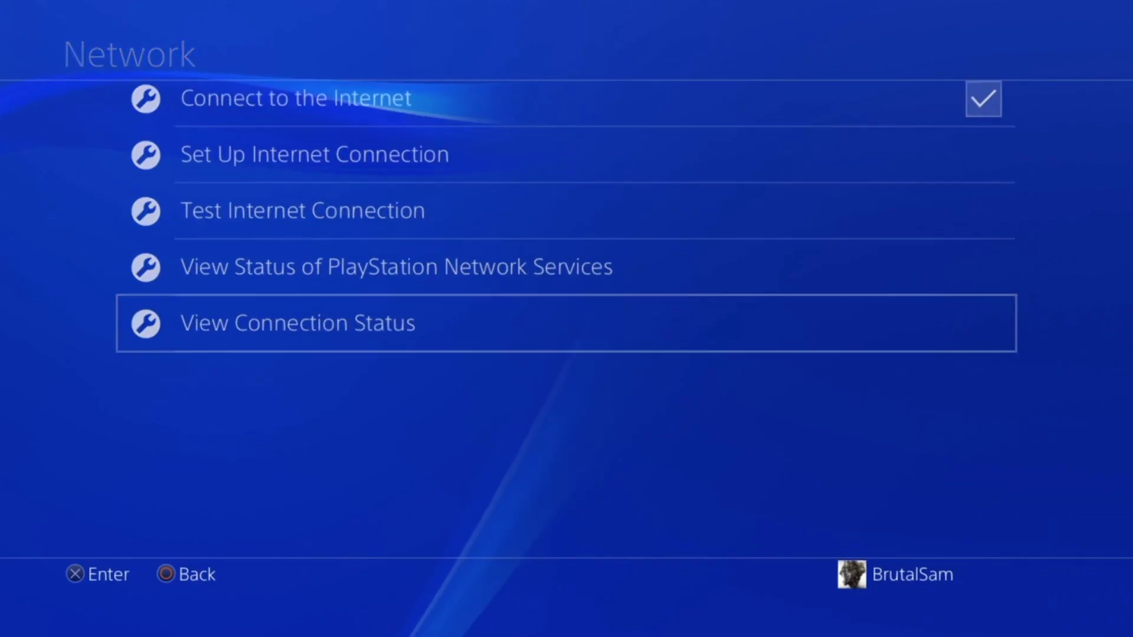
pyautogui.press('Up')
pyautogui.press('Up')
pyautogui.press('Up')
pyautogui.press('Up')
pyautogui.press('Up')
pyautogui.press('Up')
pyautogui.press('Up')
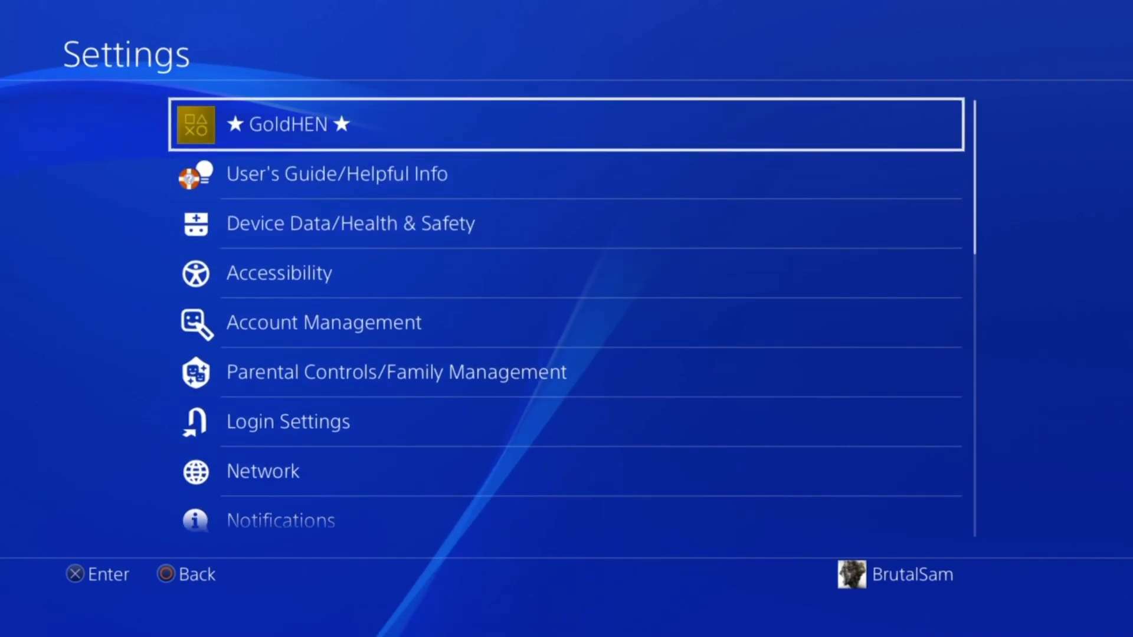
pyautogui.press('Down')
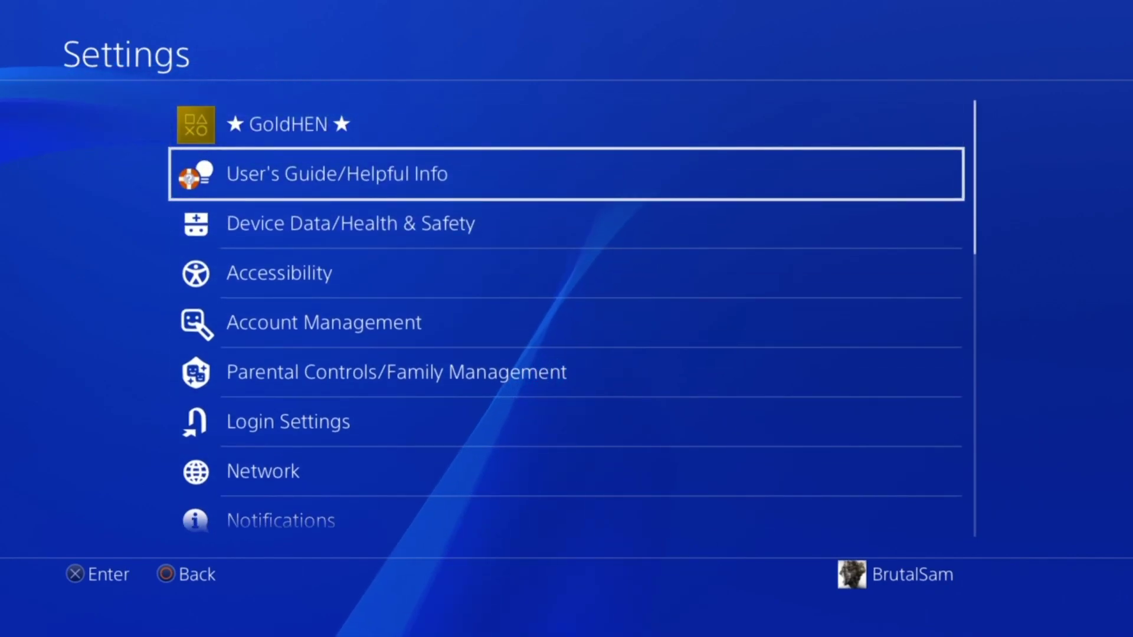
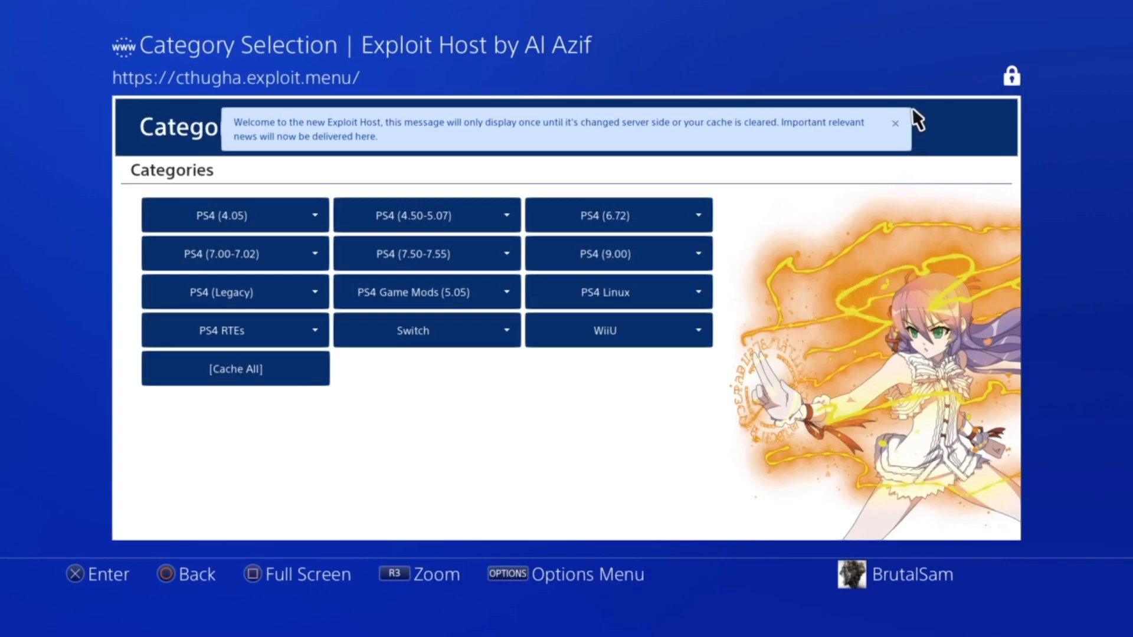
pyautogui.click(895, 124)
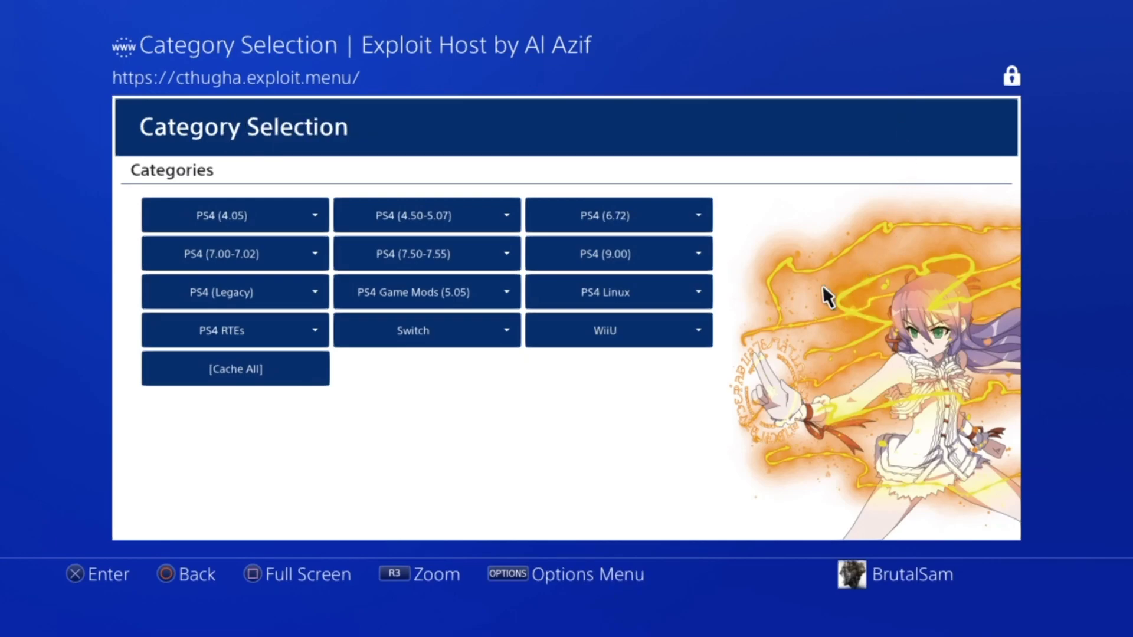
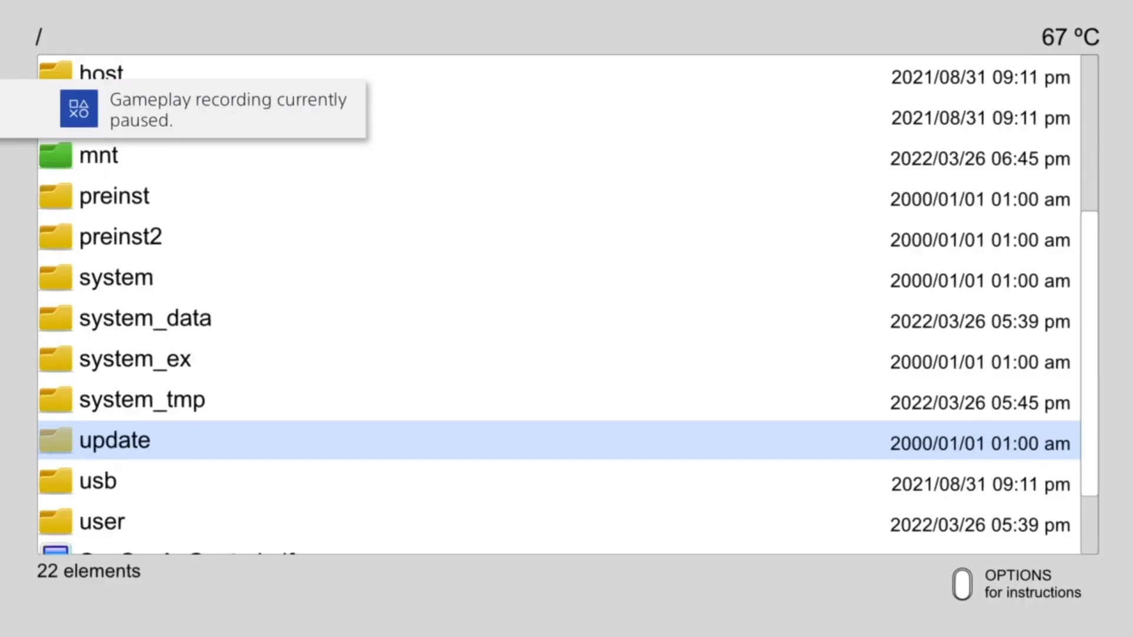
# Open the update folder in the file manager and examine the PS4UPDATE.PUP and PS4UPDATE.PUP.net.temp folders
pyautogui.press('Return')
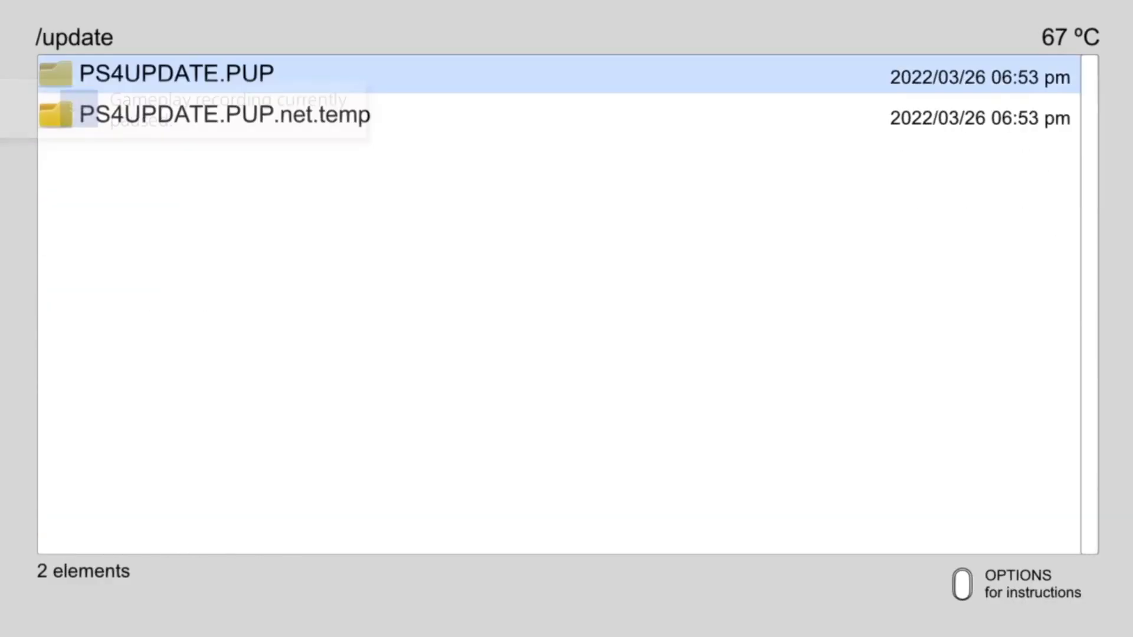
pyautogui.press('Down')
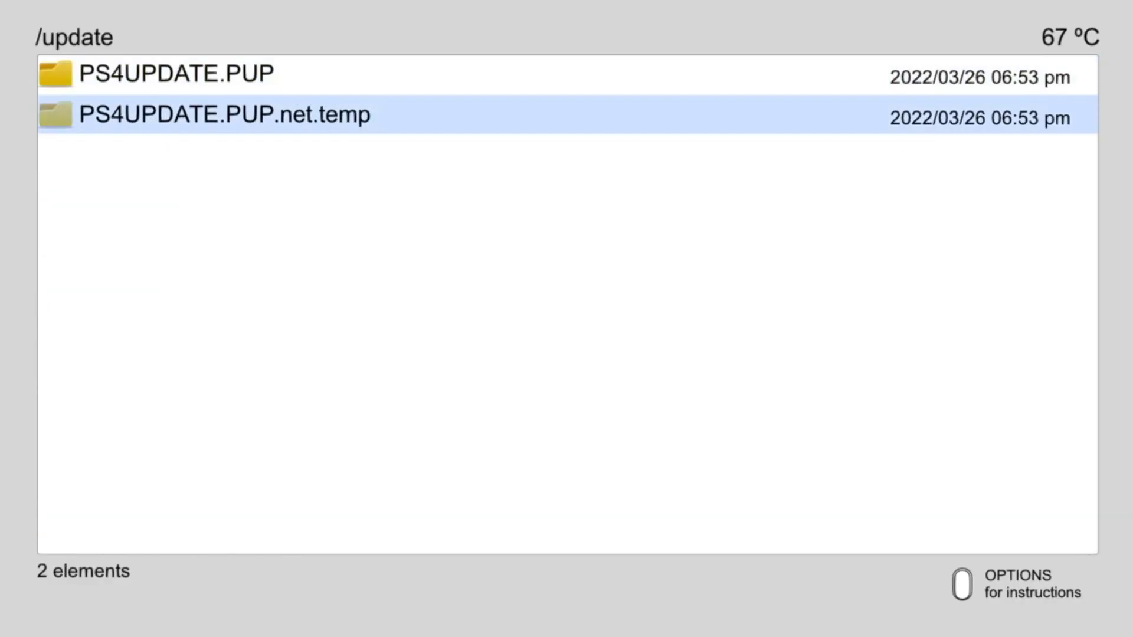
pyautogui.press('Up')
pyautogui.press('Down')
pyautogui.press('Up')
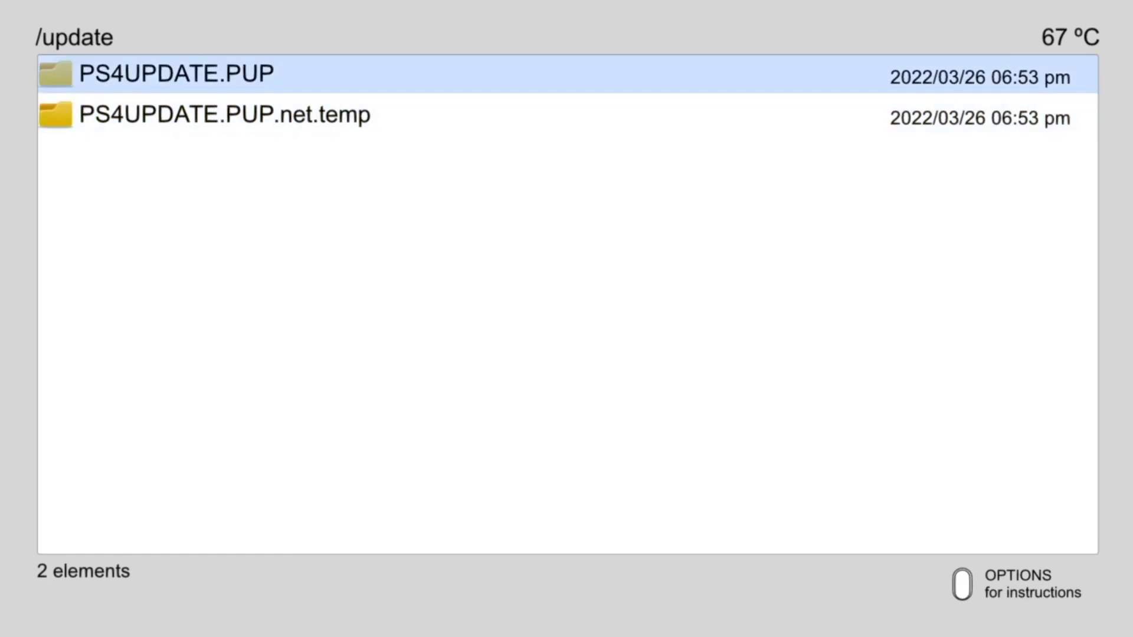
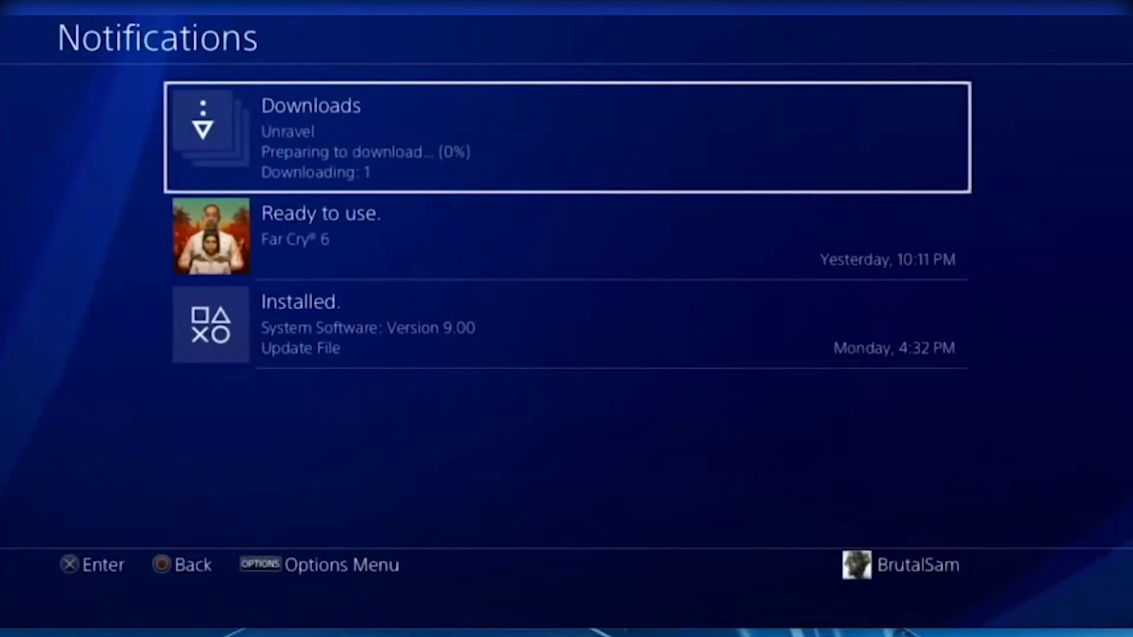
# Open the Downloads list from Notifications and check the options and progress of the Unravel download
pyautogui.press('Return')
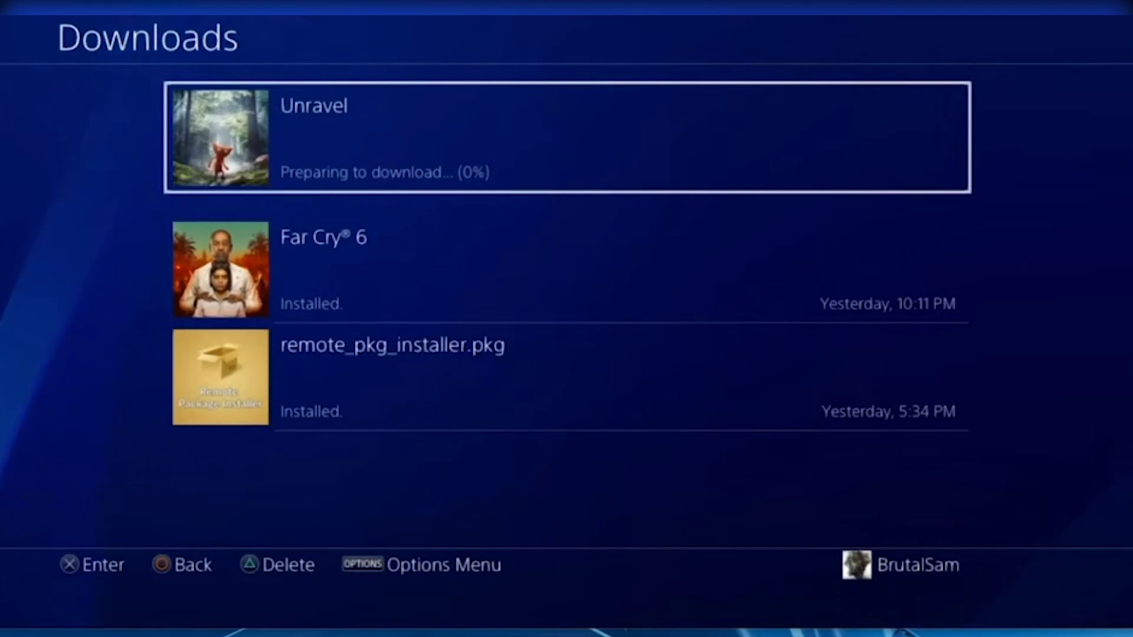
pyautogui.press('Return')
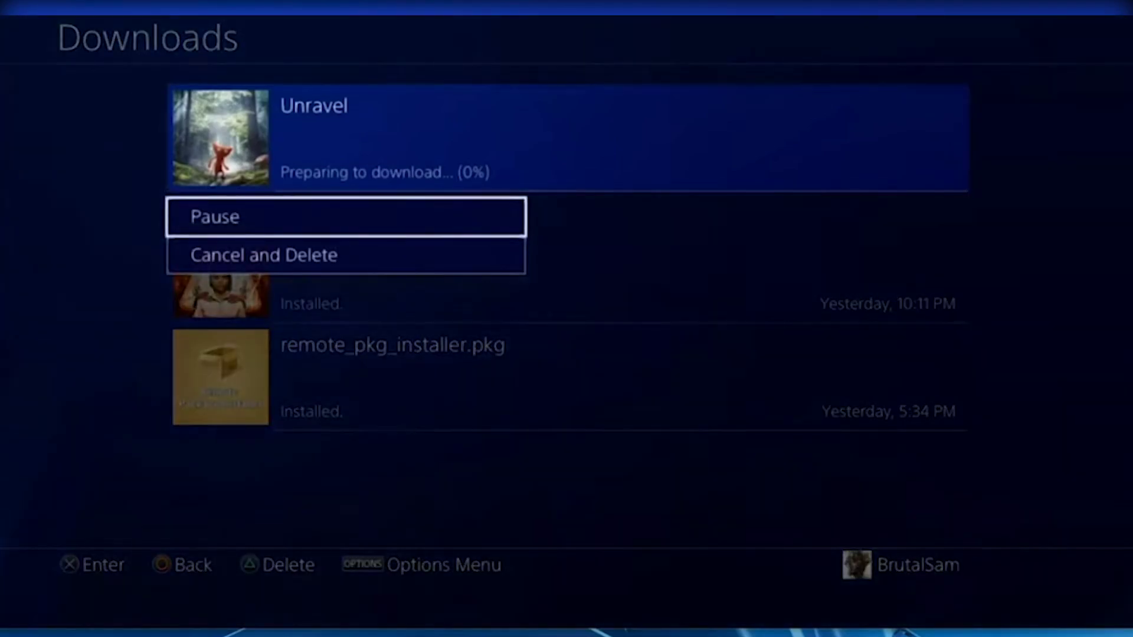
pyautogui.press('Return')
pyautogui.press('Return')
pyautogui.press('Escape')
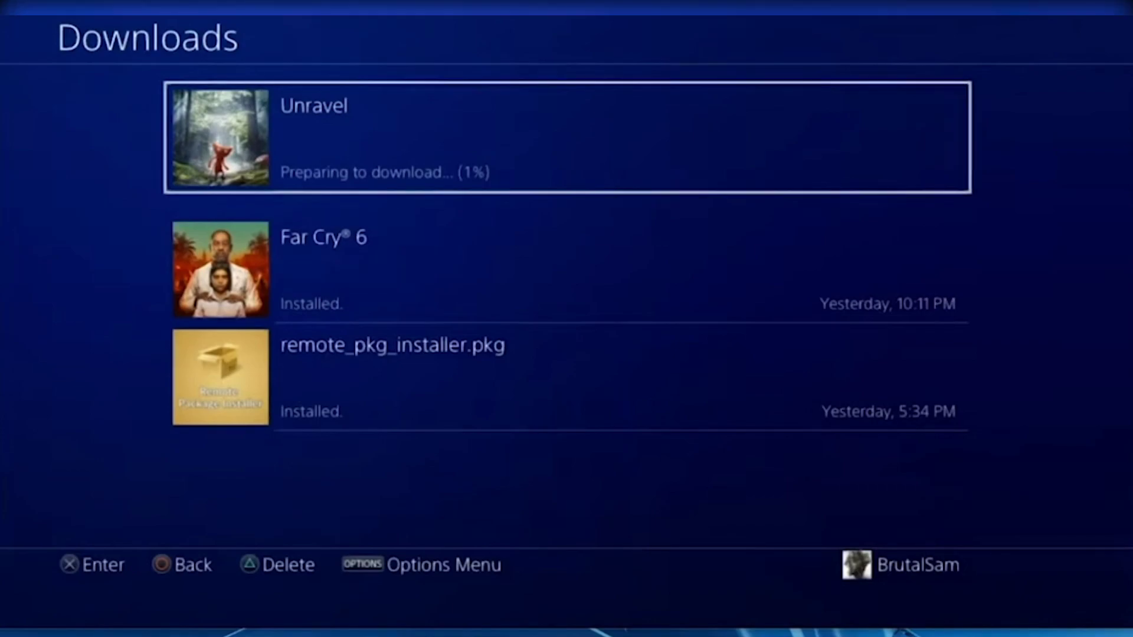
pyautogui.click(567, 269)
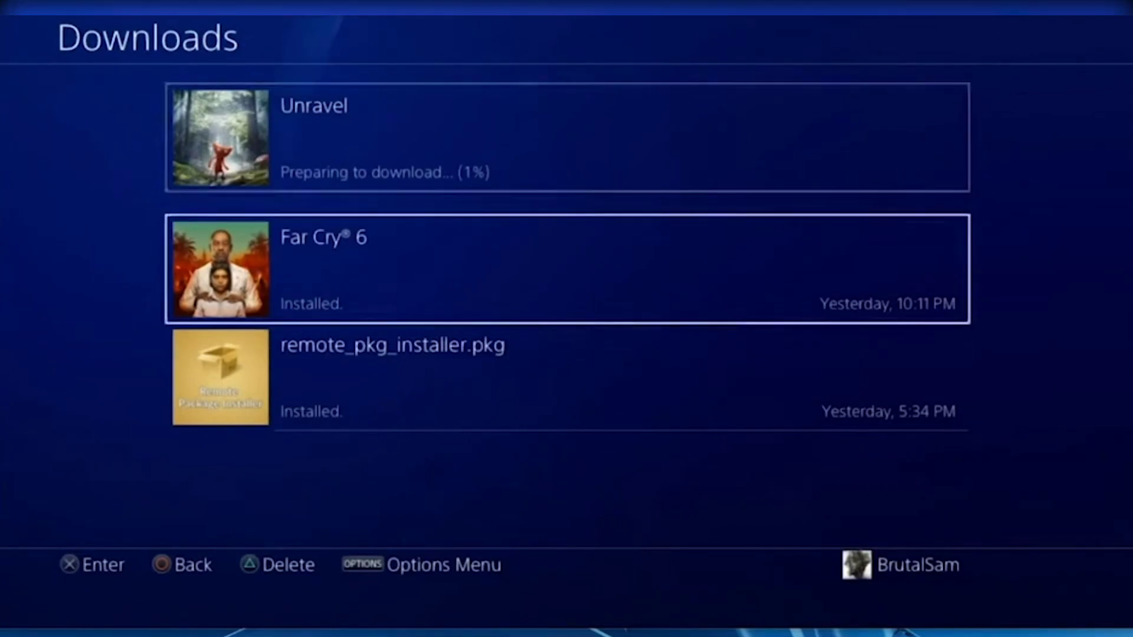